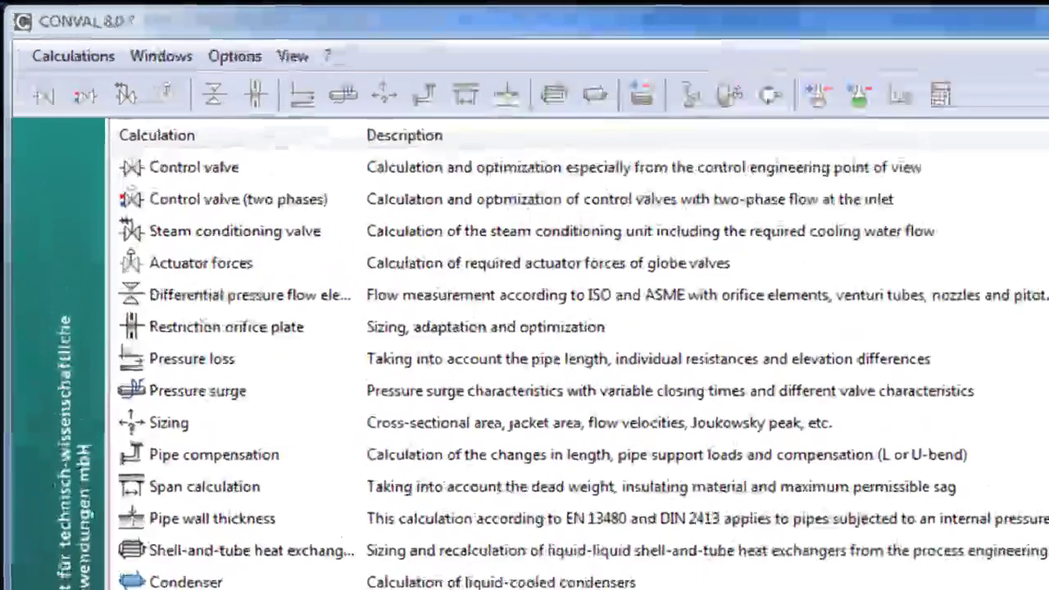
Look through the open calculation windows and bring up the calculation mask of the control valve calculation 0032 02aModFTC6inchCv225.
left_click(161, 57)
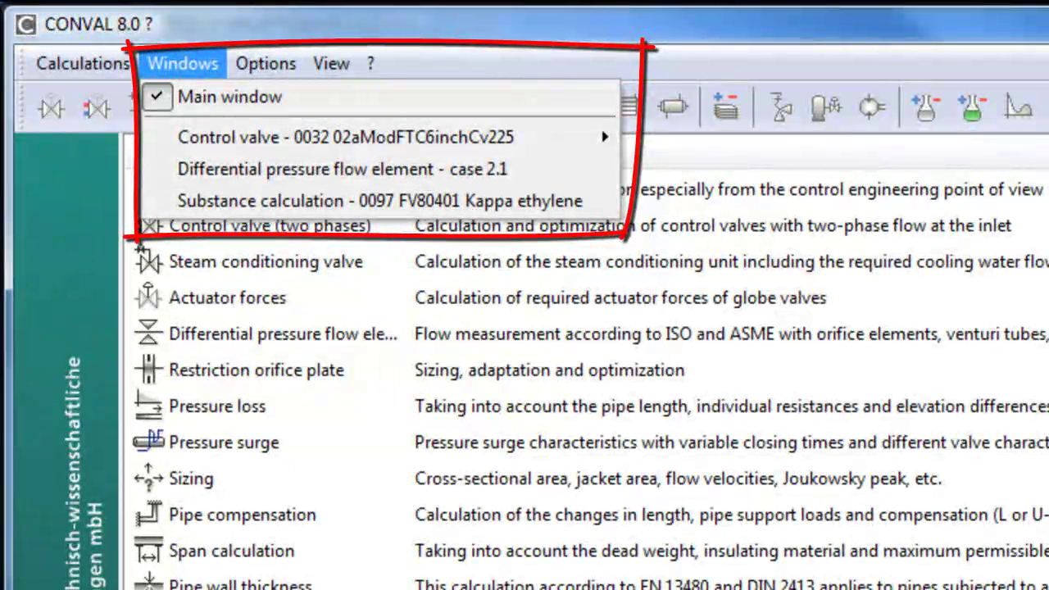
mouse_move(346, 138)
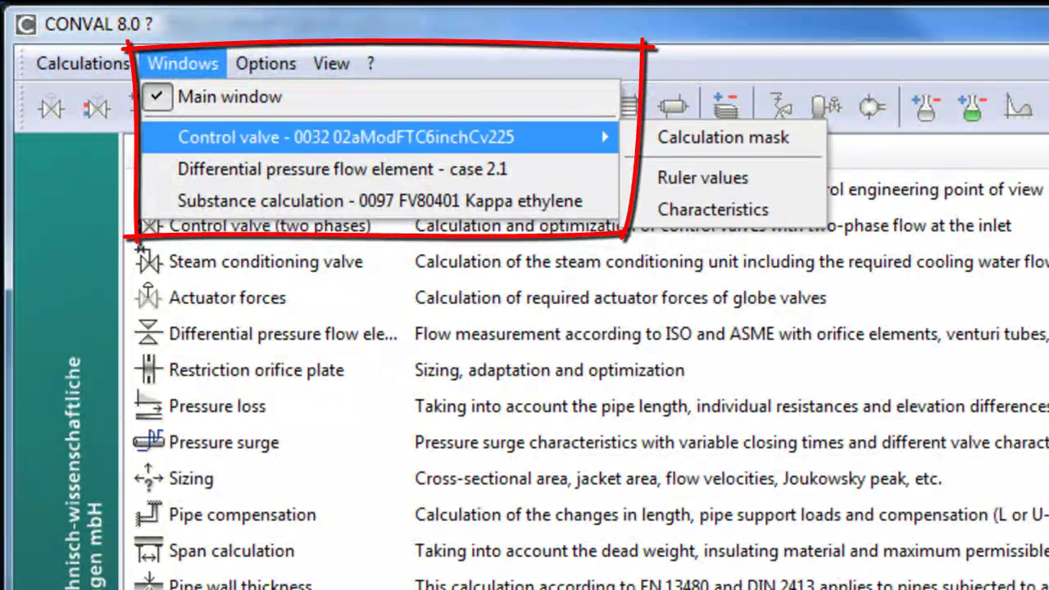
key("Down")
key("Down")
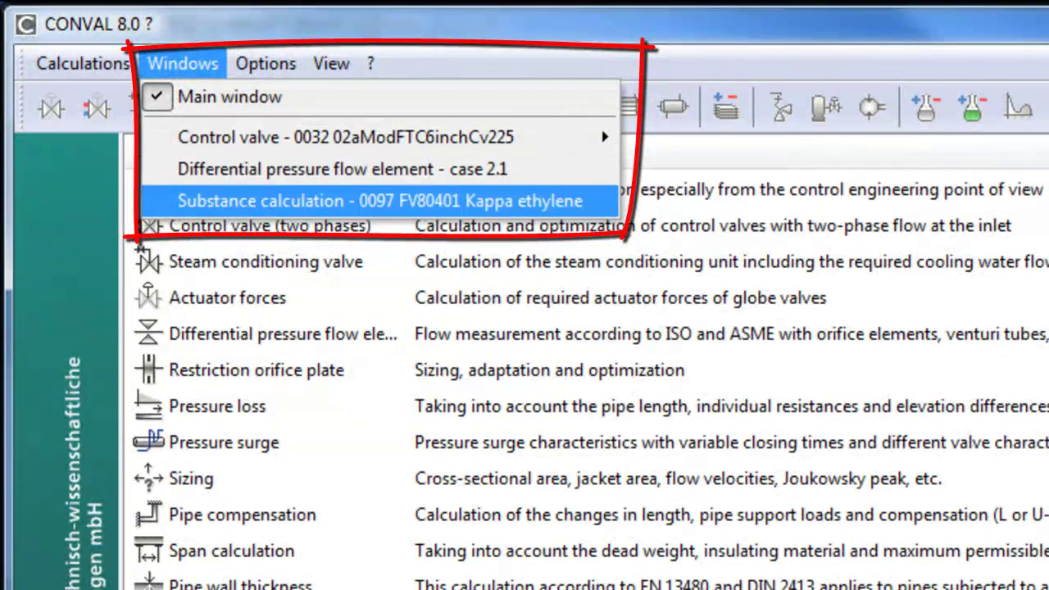
key("Up")
key("Up")
key("Down")
key("Down")
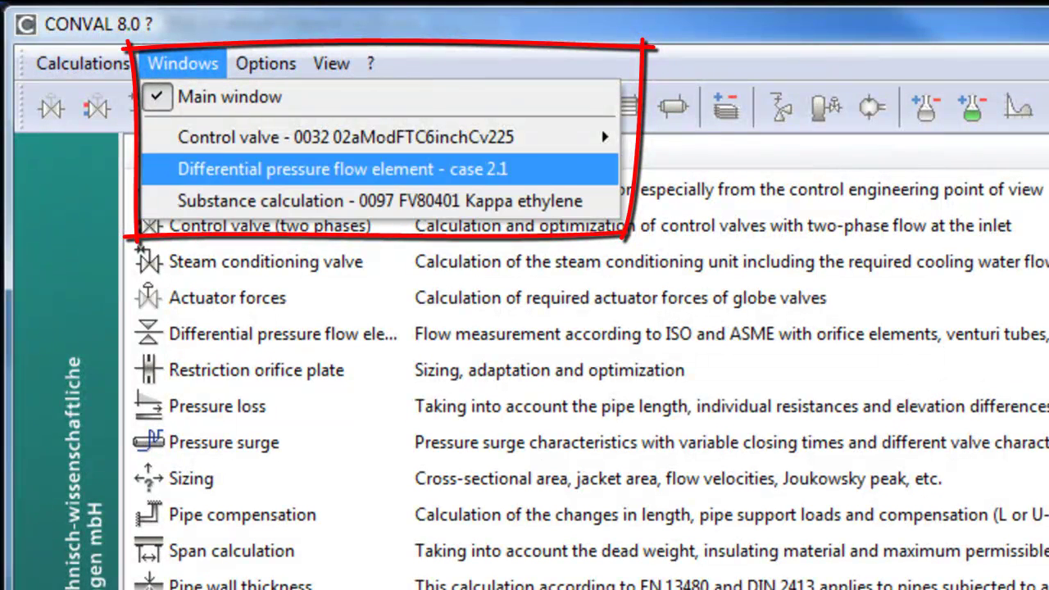
key("Down")
key("Down")
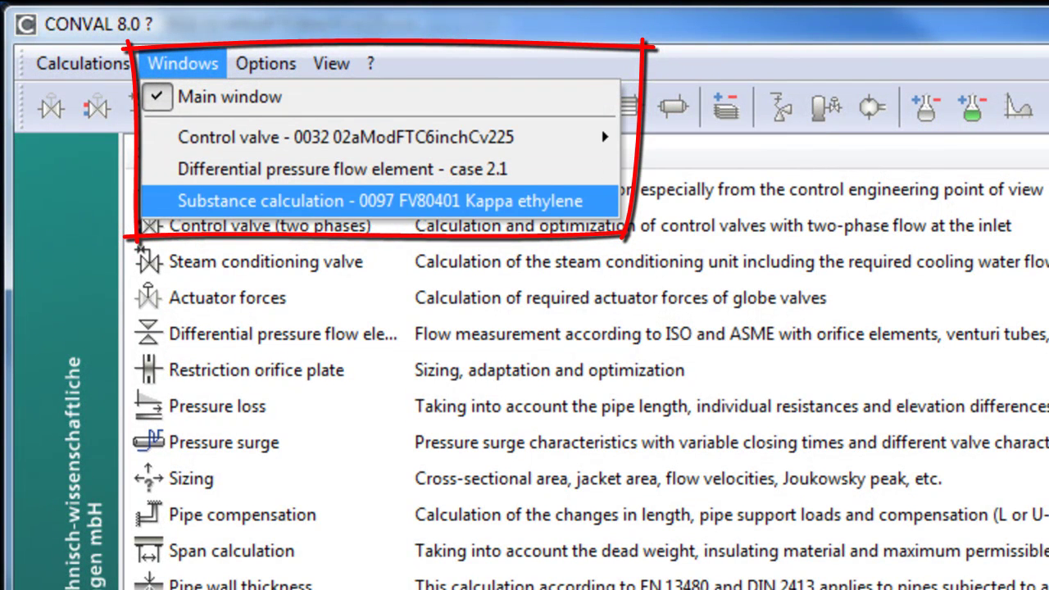
key("Up")
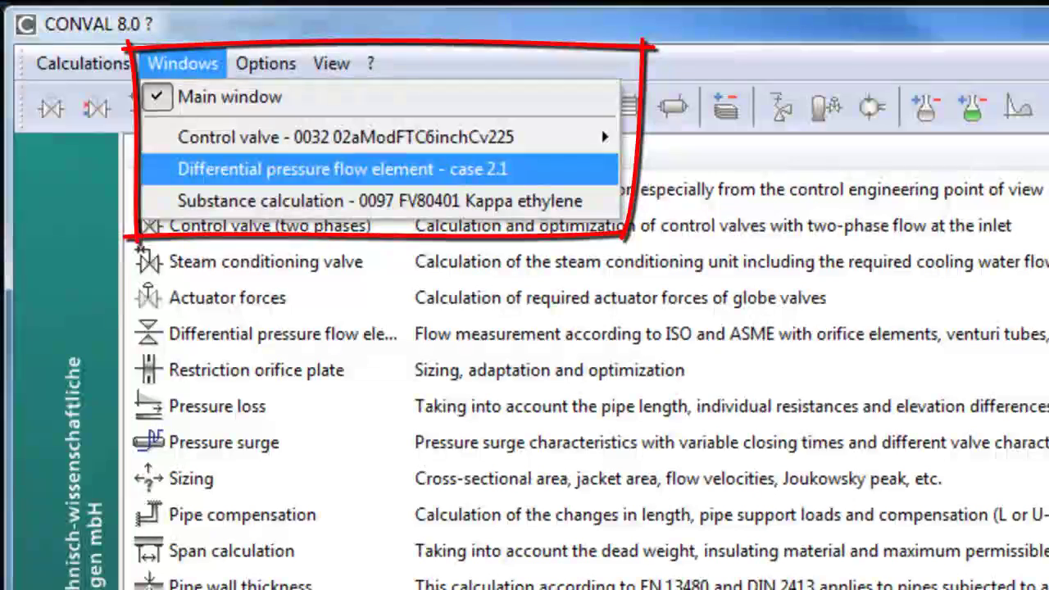
key("Up")
key("Right")
key("Down")
key("Return")
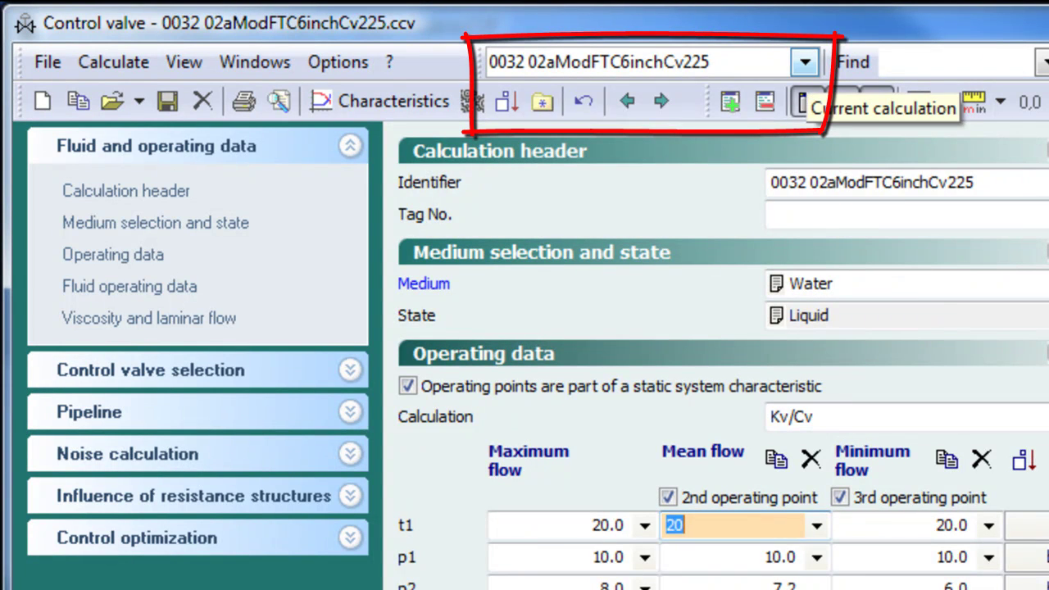
Switch the current control valve calculation to case 2.1.
left_click(805, 62)
key("Up")
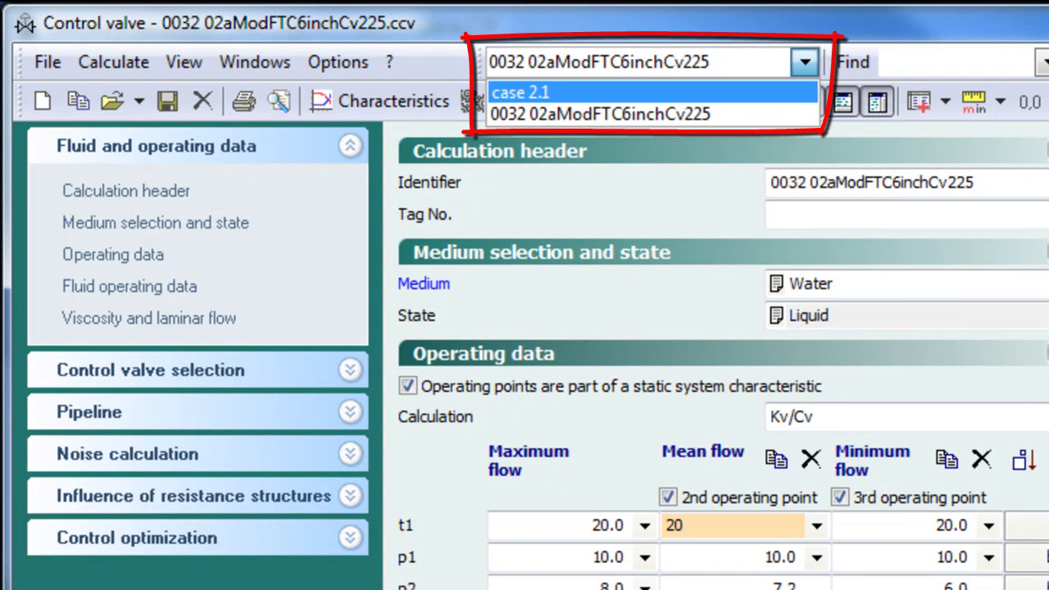
key("Escape")
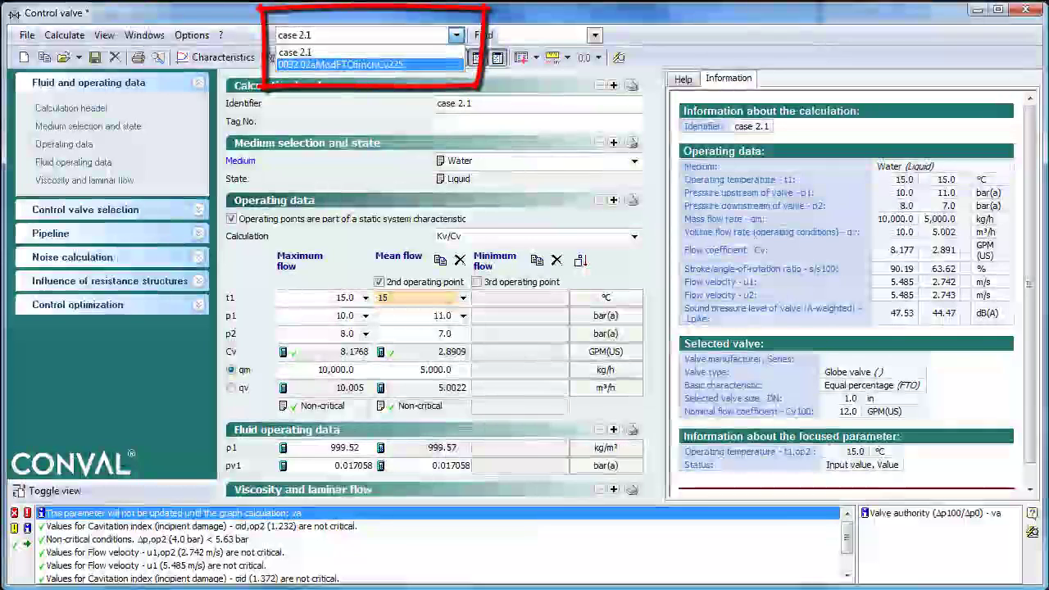
left_click(356, 110)
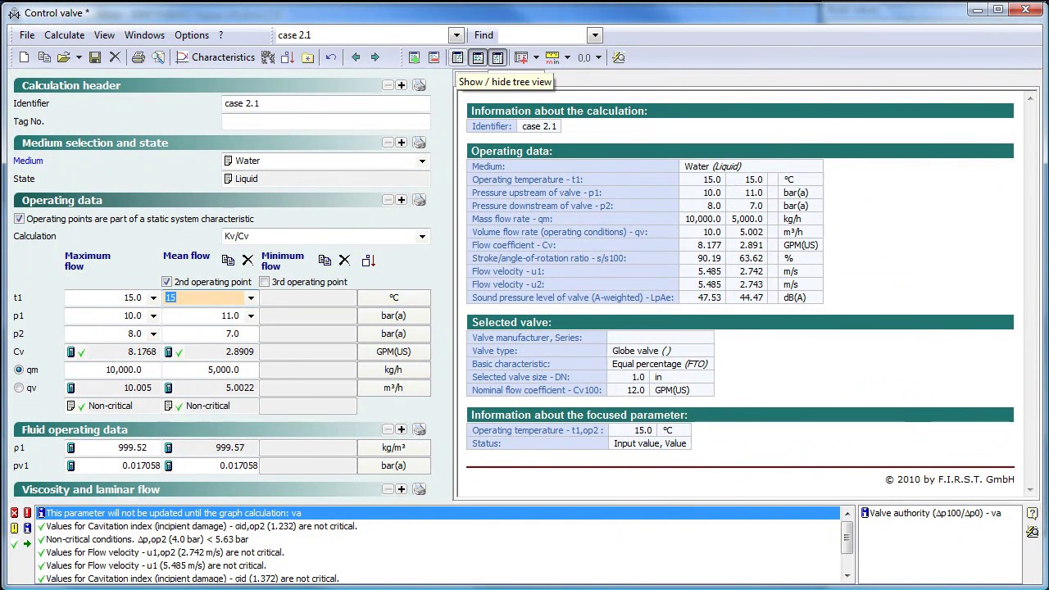
Show the tree view, and hide and redisplay the help pane of the control valve calculation.
left_click(459, 57)
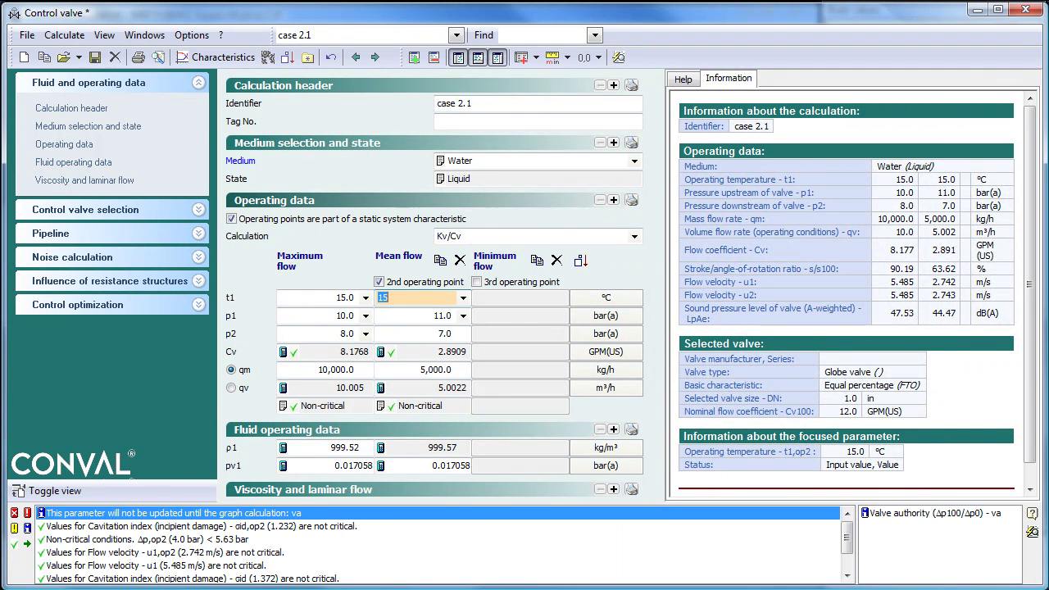
left_click(498, 58)
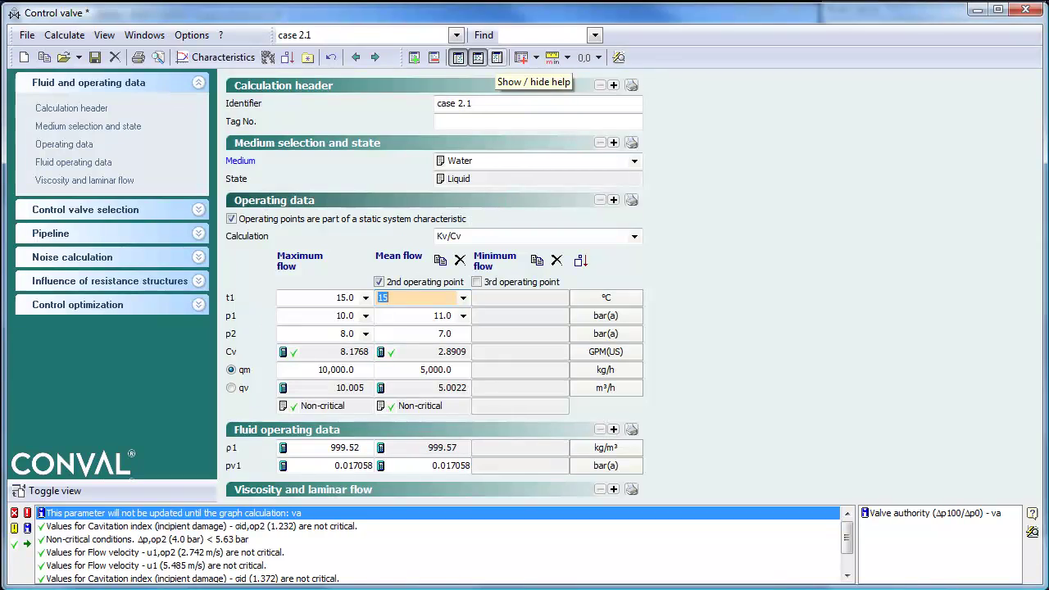
left_click(497, 57)
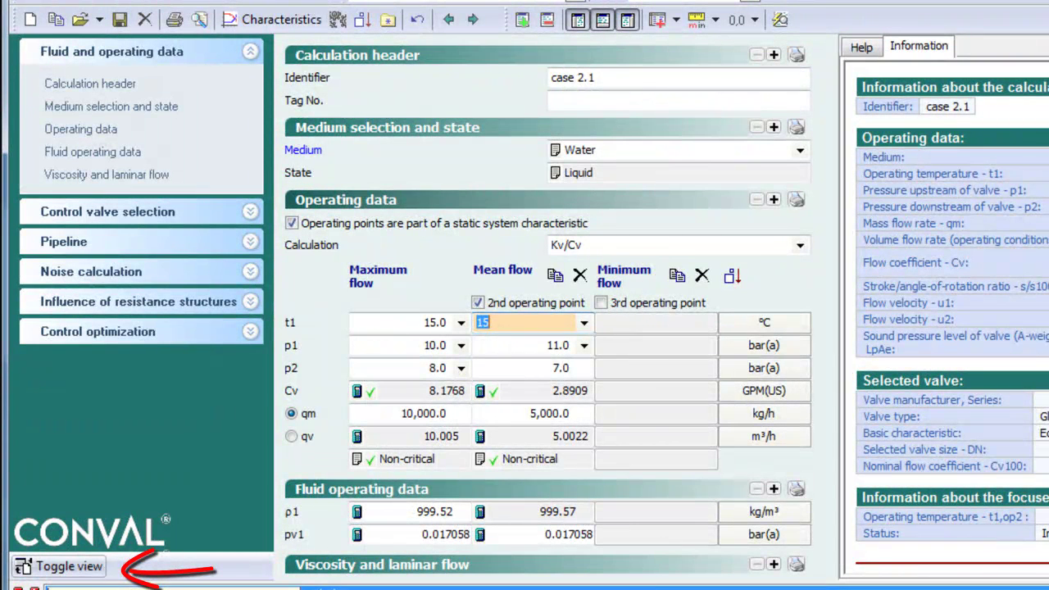
View the input mask in the overview layout and back in the detailed one, including its Control valve selection page.
left_click(61, 566)
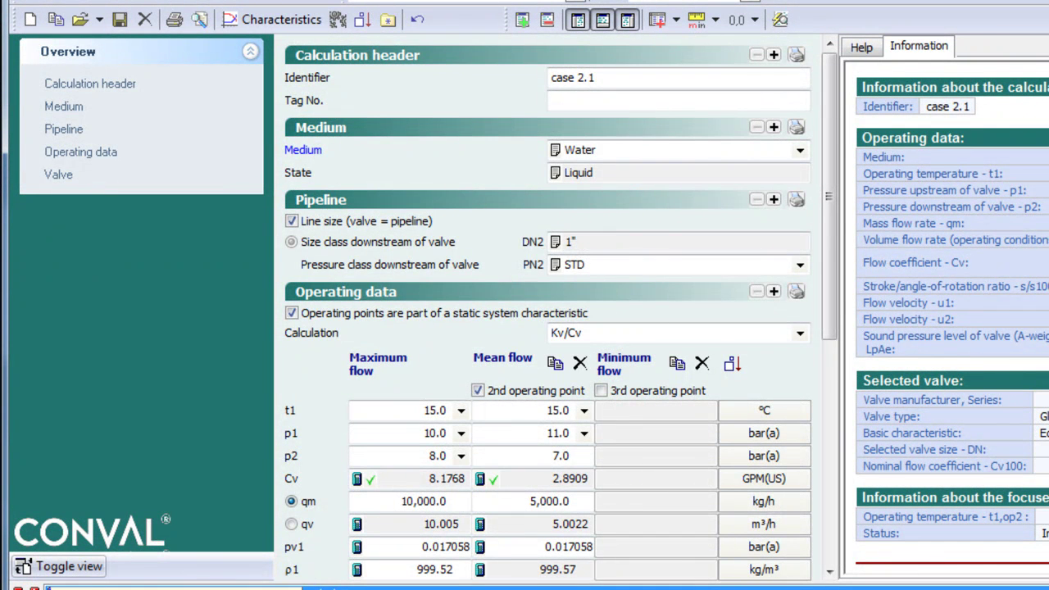
left_click(61, 566)
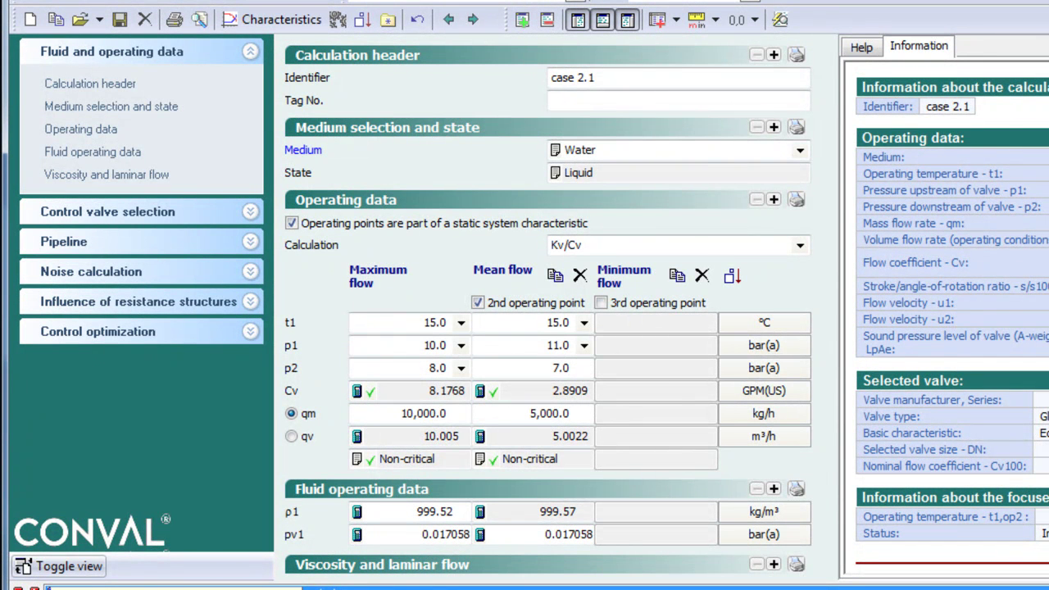
left_click(109, 211)
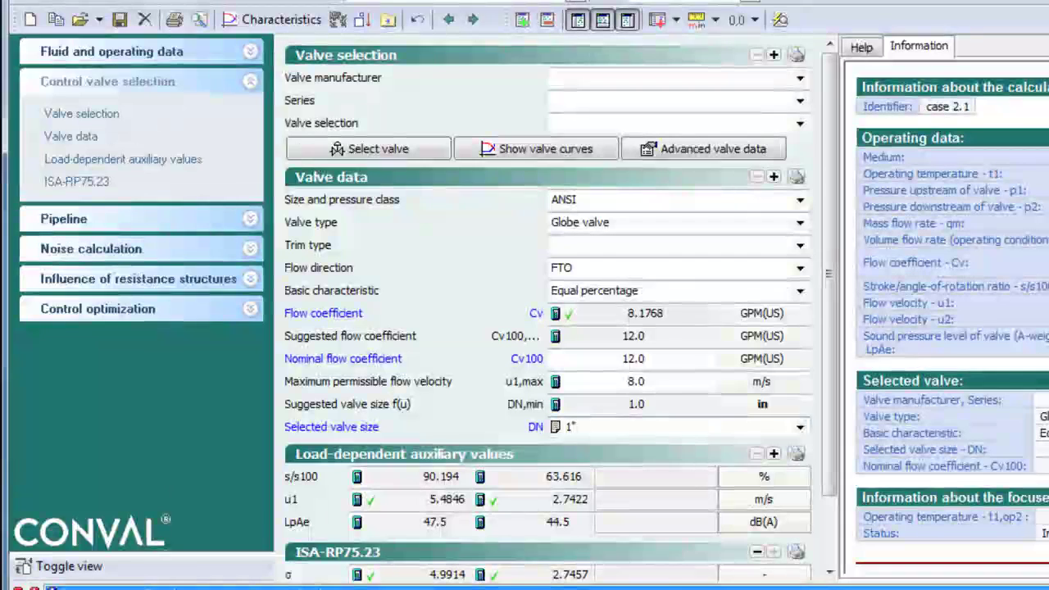
left_click(112, 52)
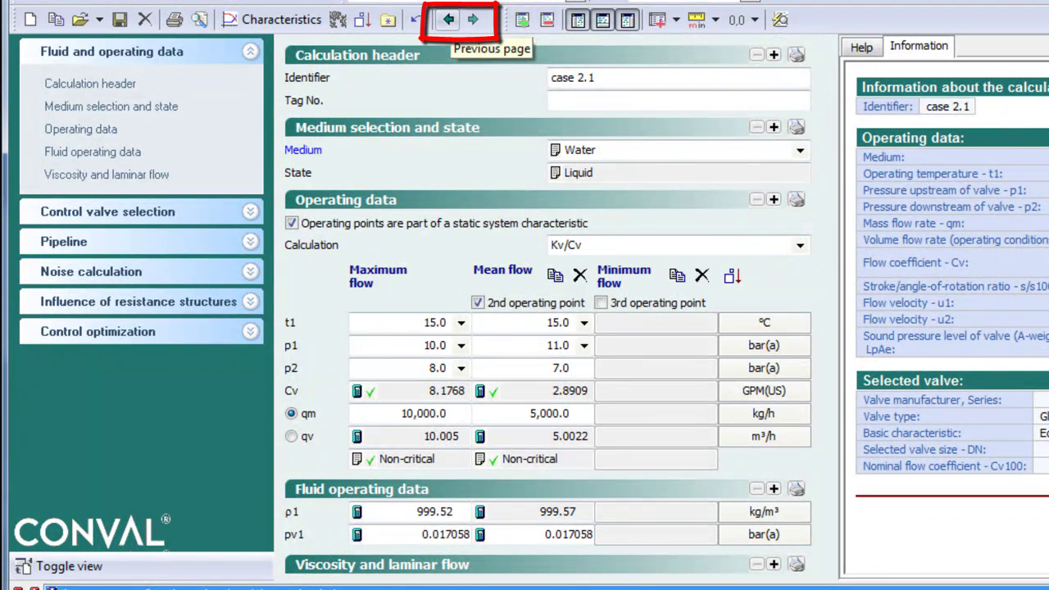
Page forward through all pages of the control valve calculation until Fluid and operating data is reached again.
left_click(473, 19)
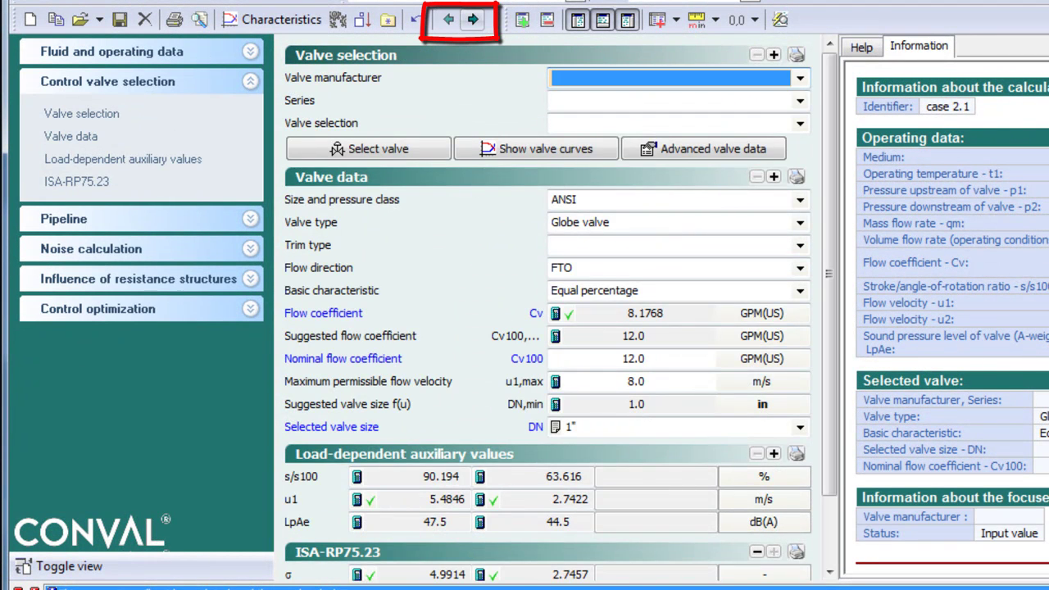
left_click(473, 18)
left_click(473, 19)
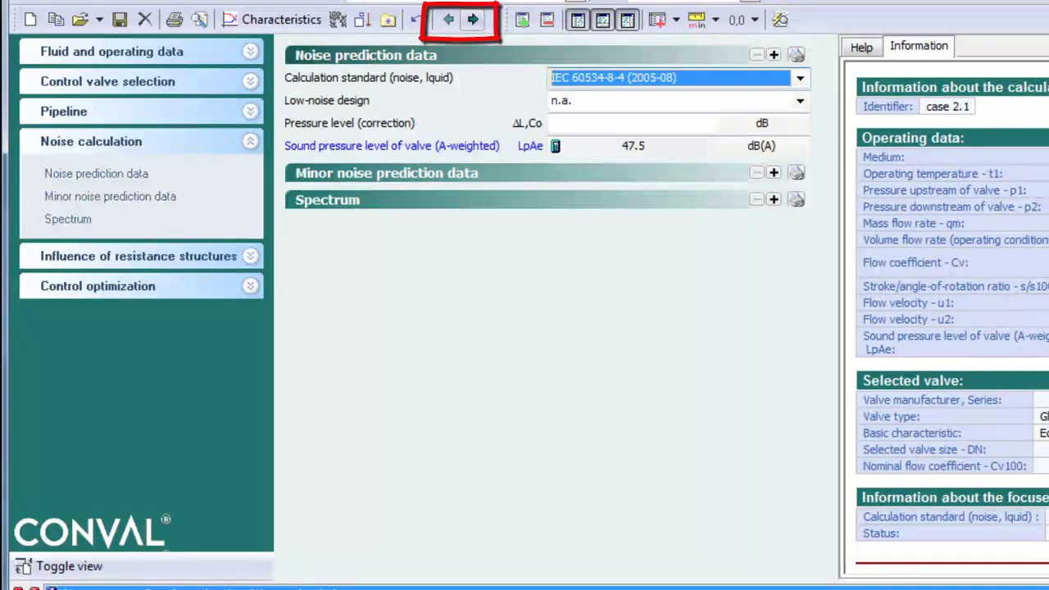
left_click(473, 19)
left_click(473, 18)
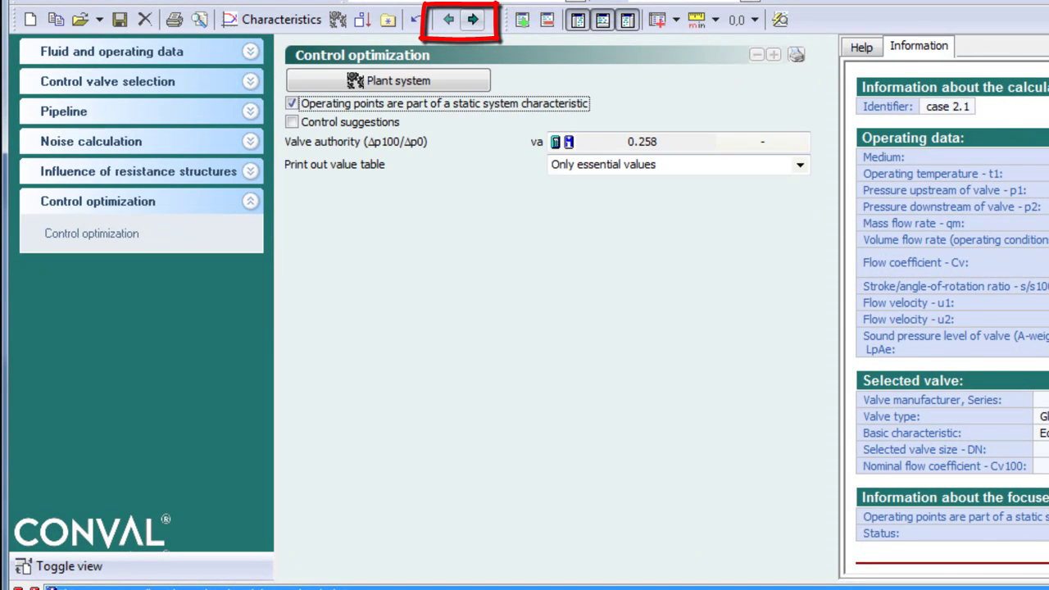
left_click(473, 18)
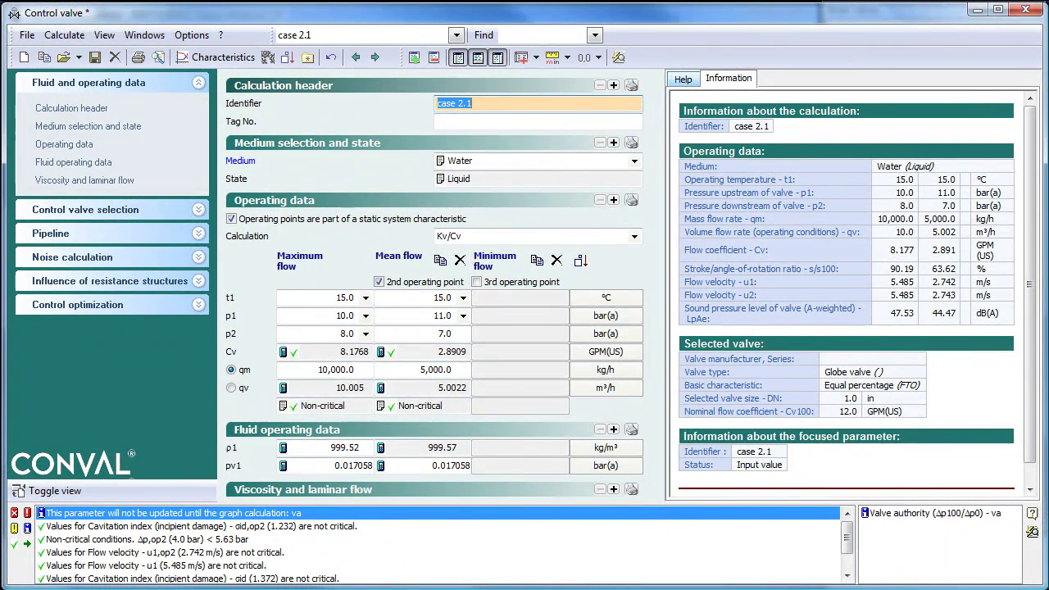
Read the help text for the upstream pressure p1 at maximum flow, and return to the calculation information.
left_click(684, 80)
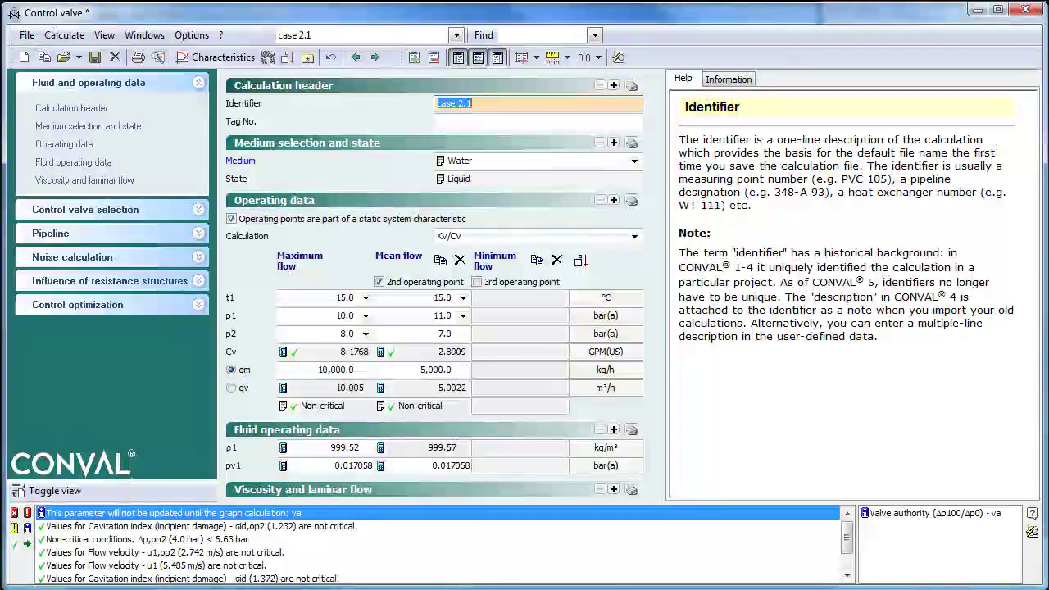
left_click(328, 299)
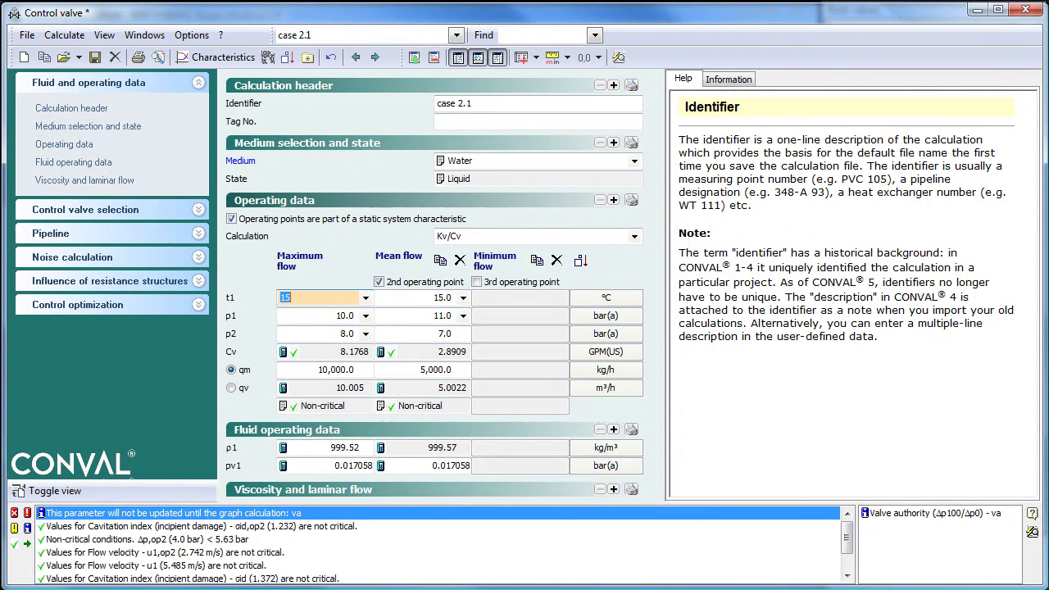
left_click(324, 316)
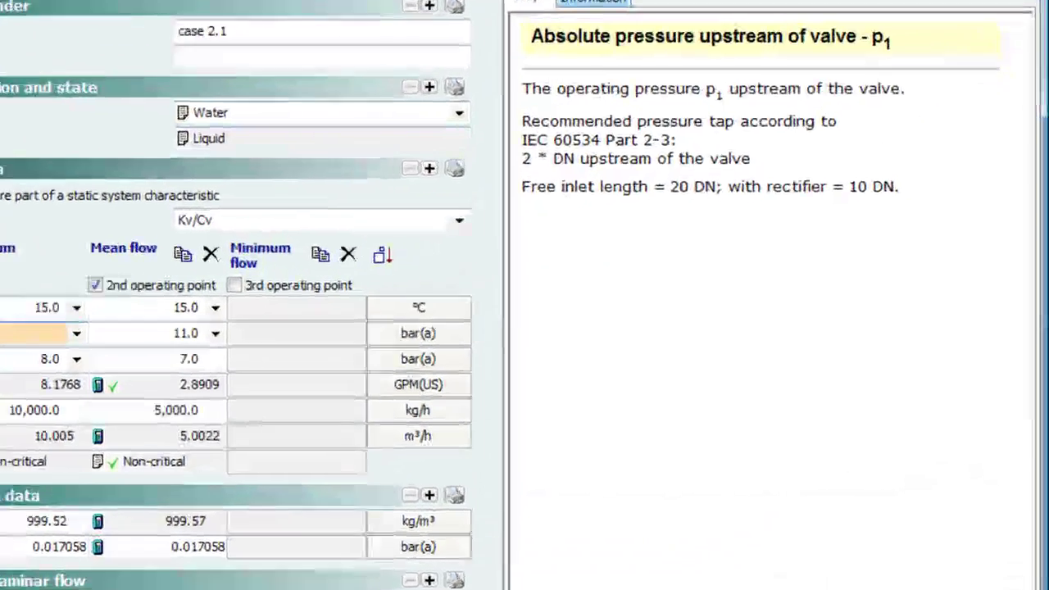
left_click(593, 2)
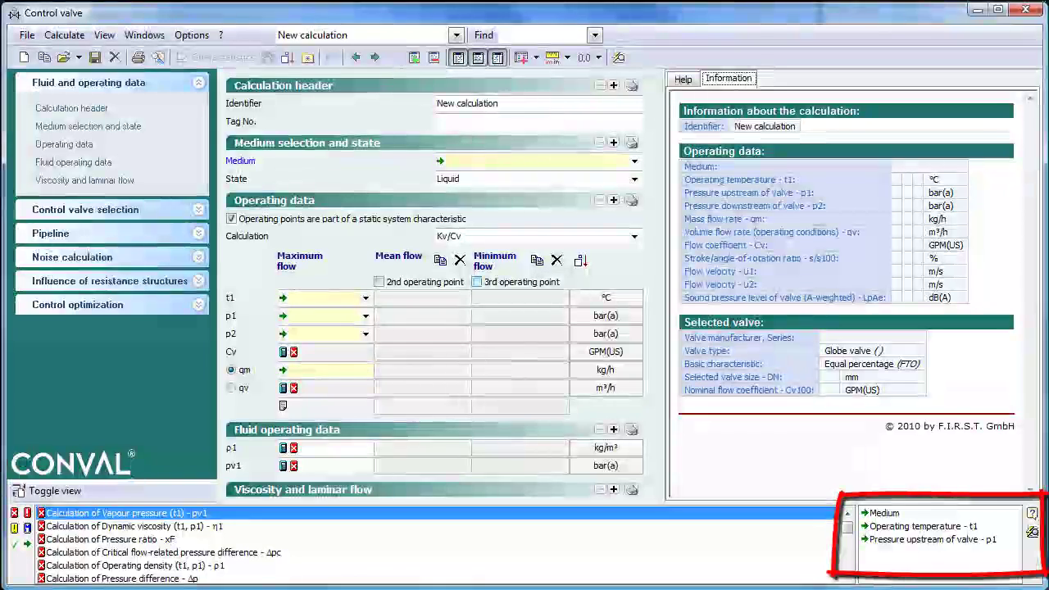
Fill in the missing medium of the new calculation as Water, and toggle the error message filter off and back on.
left_click(886, 514)
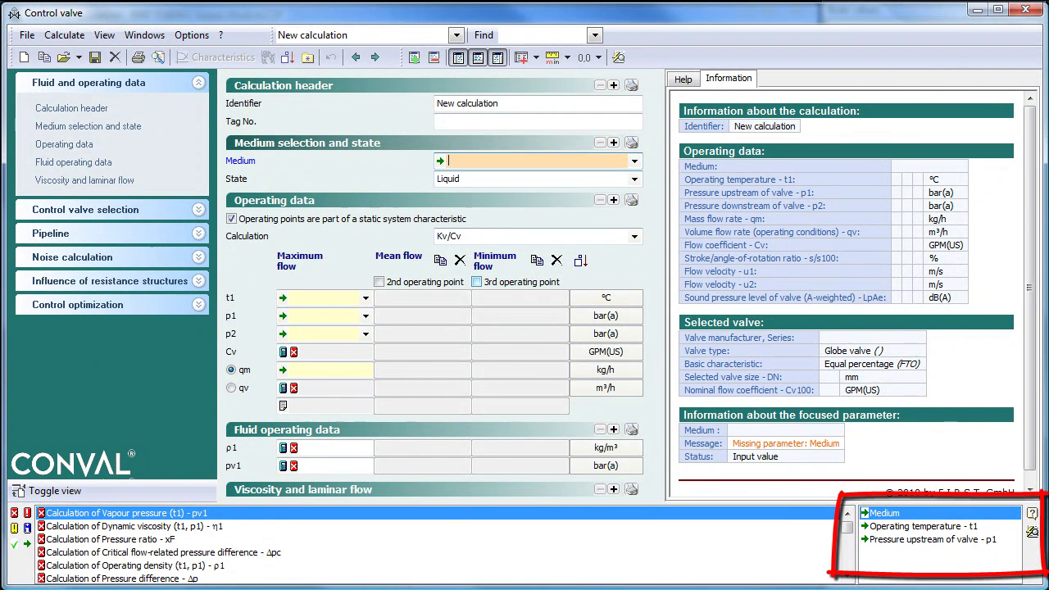
type("W")
key("Return")
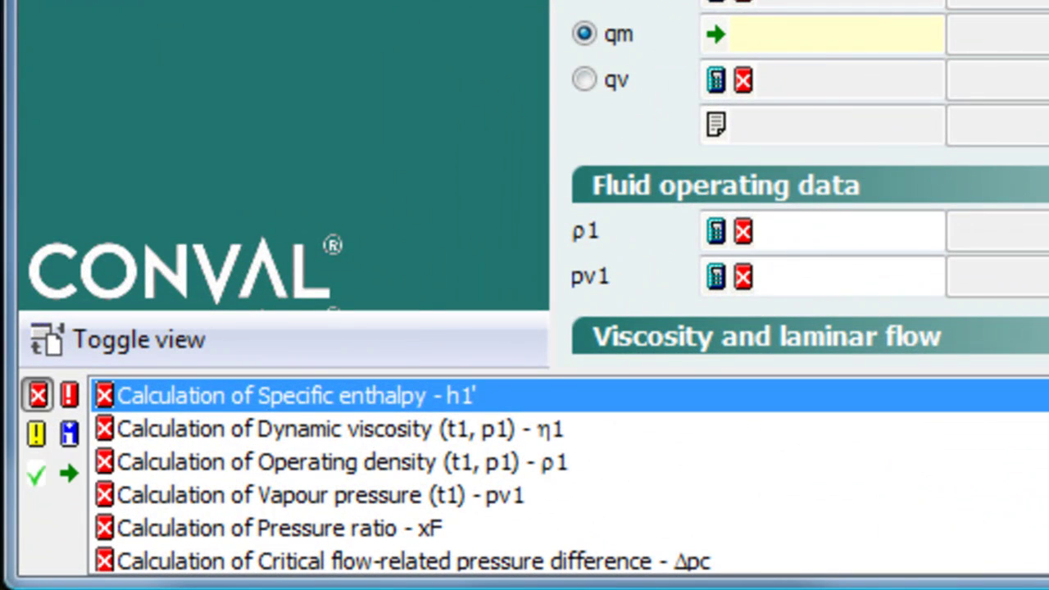
left_click(36, 397)
left_click(36, 397)
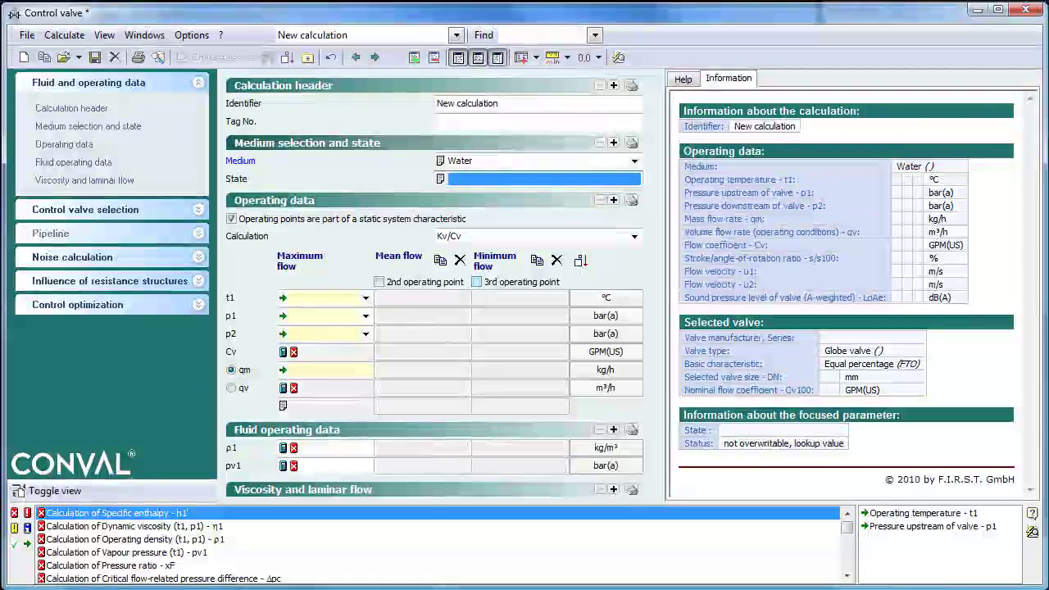
Switch to the differential pressure flow element calculation case 2.1 and go back to its medium selection page.
left_click(144, 34)
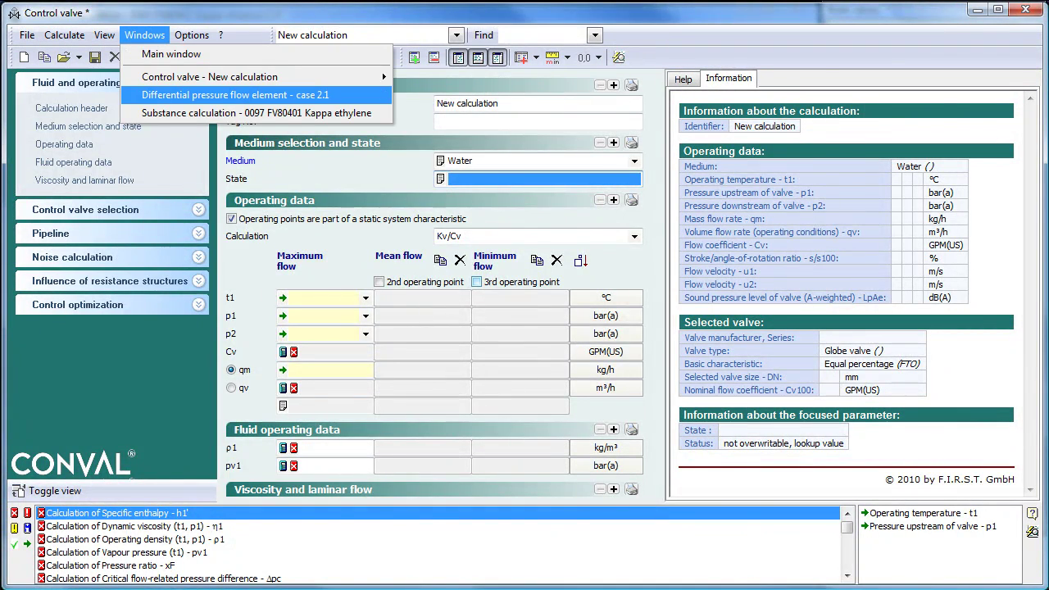
left_click(236, 95)
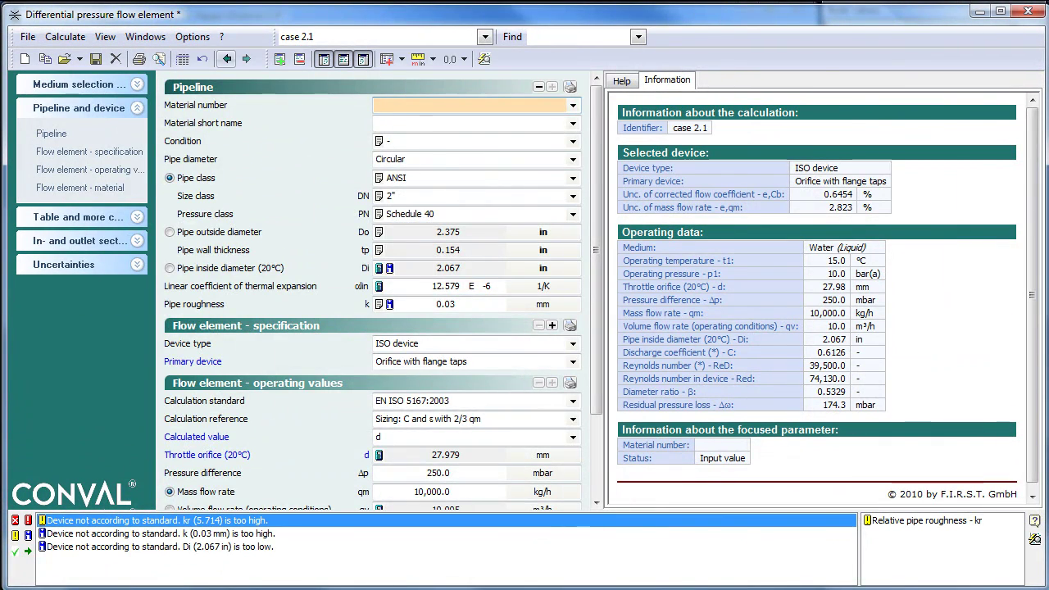
left_click(227, 59)
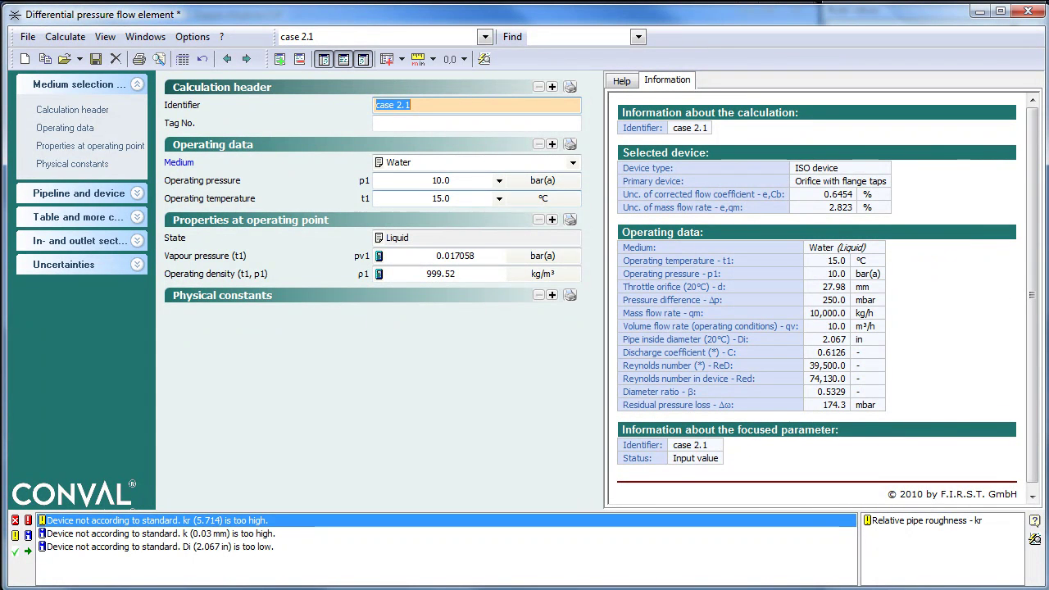
View the vapour pressure offered as a value for the operating pressure p1 without accepting it.
left_click(441, 181)
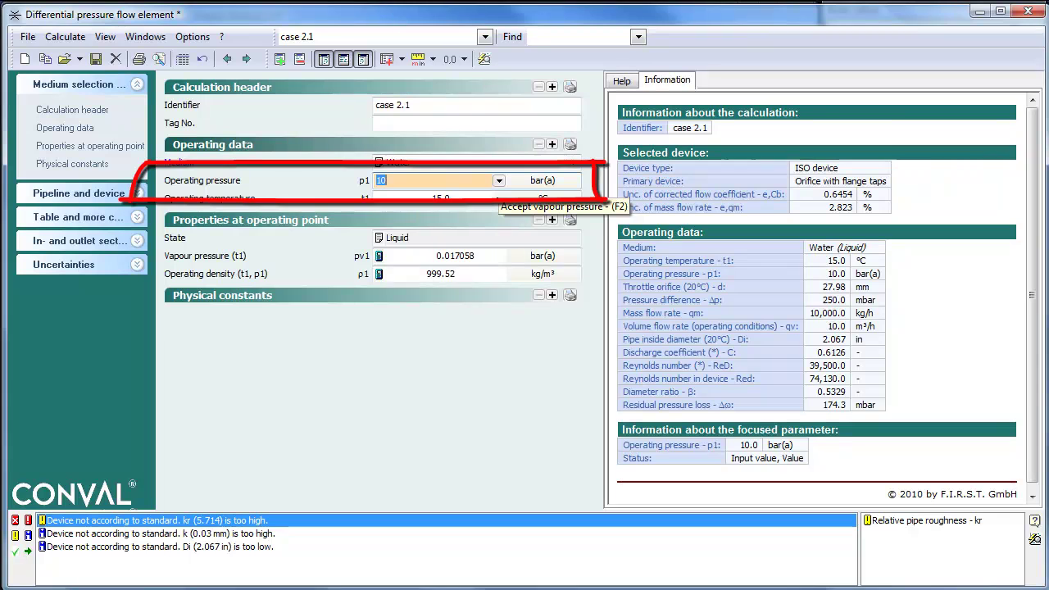
key("F2")
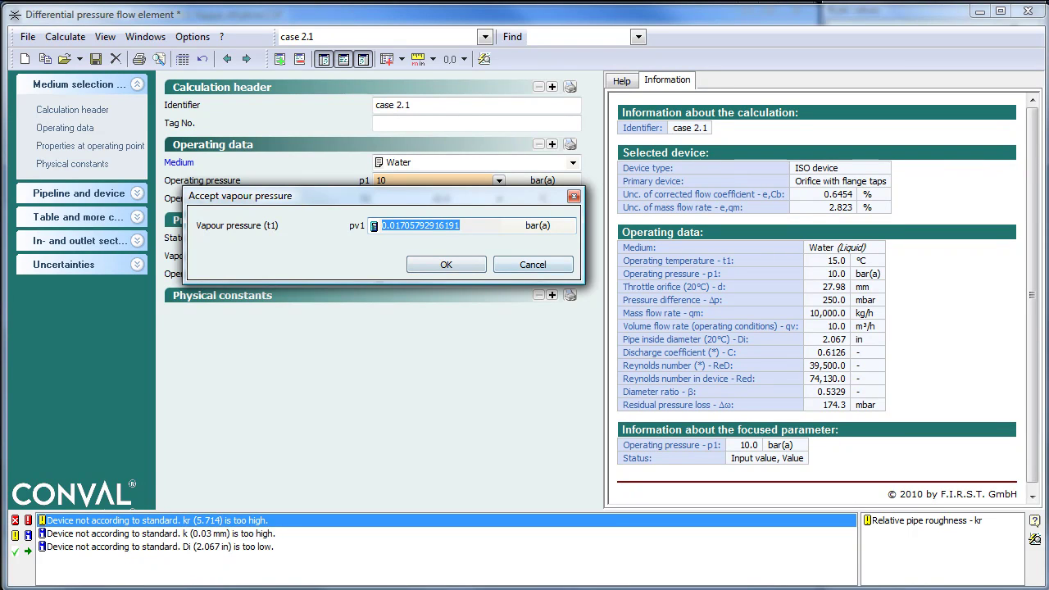
left_click(533, 264)
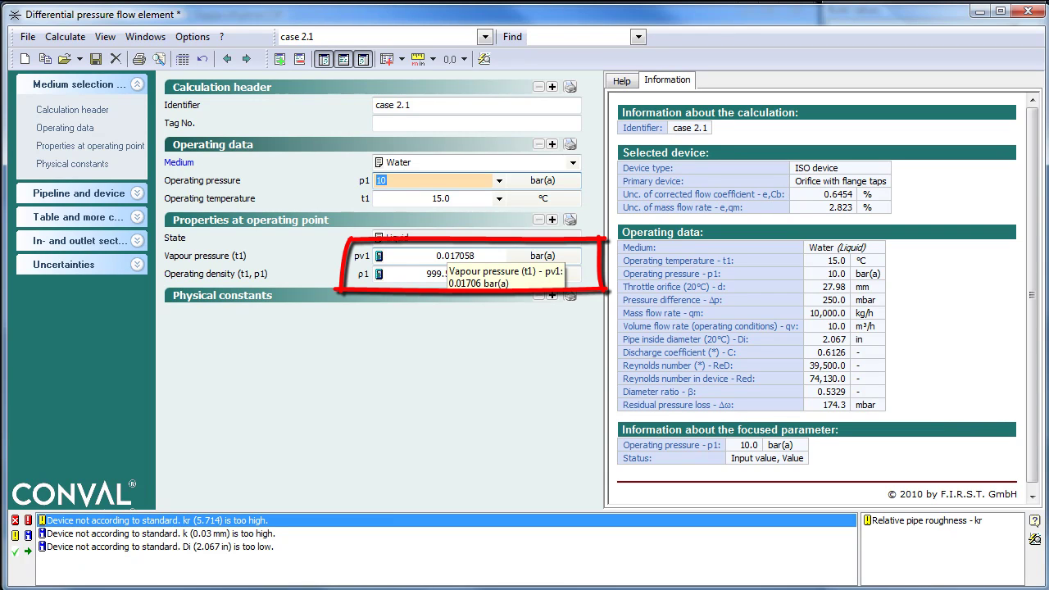
Attach the note "this is from xyz" to the vapour pressure pv1.
right_click(418, 258)
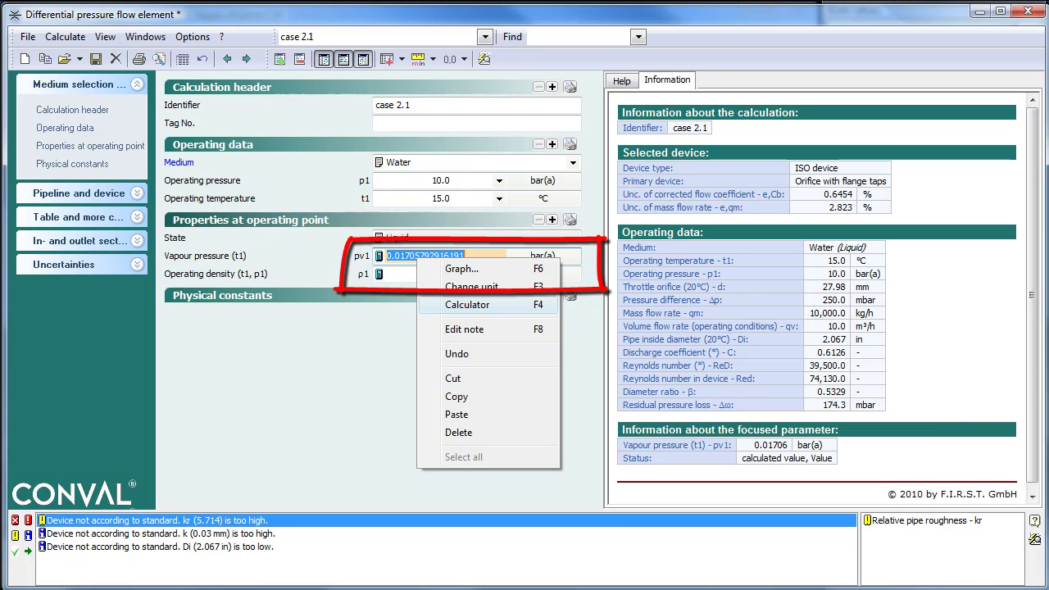
left_click(464, 329)
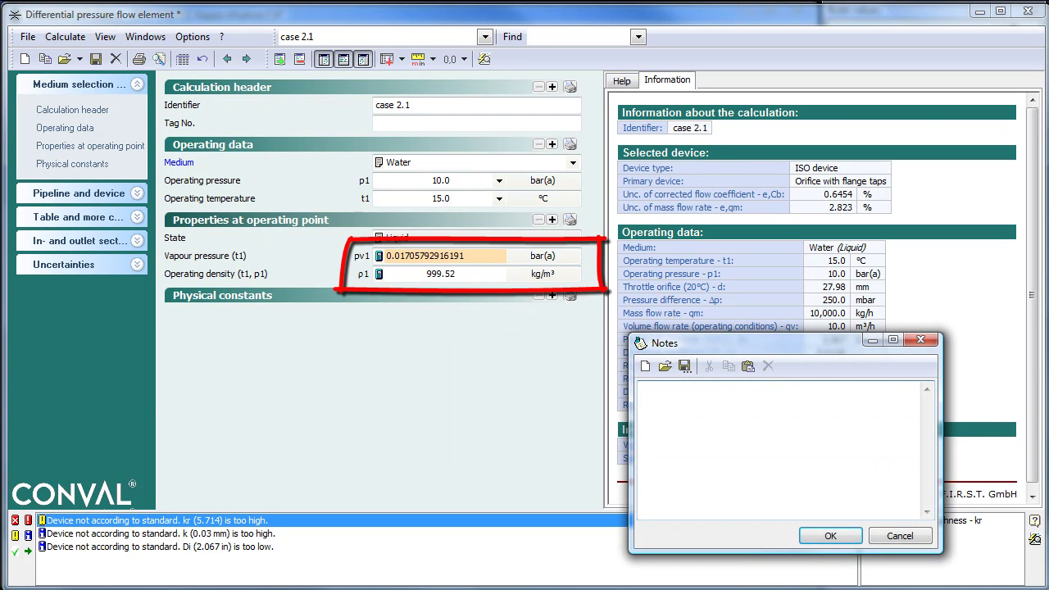
type("this is from xyz")
key("Return")
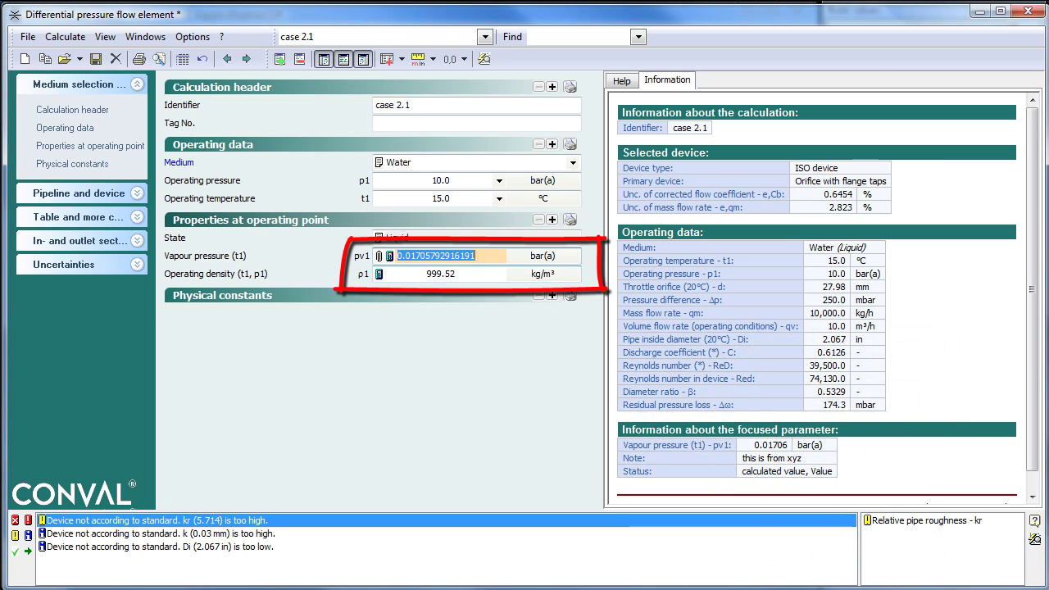
Plot the operating density ρ1 as a function of the operating temperature t1, and close the graph after viewing it.
mouse_move(379, 257)
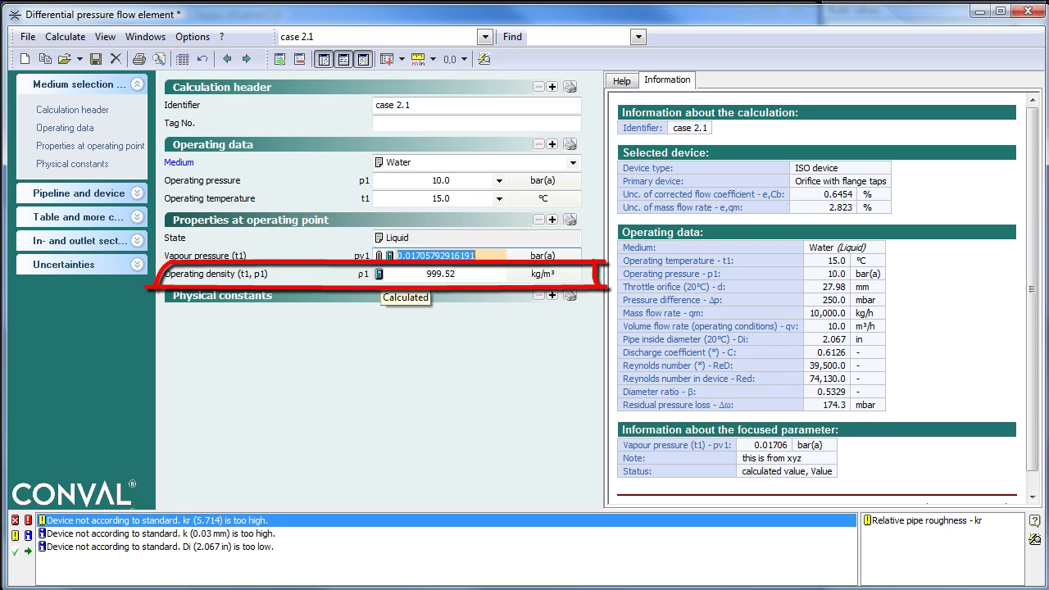
left_click(379, 274)
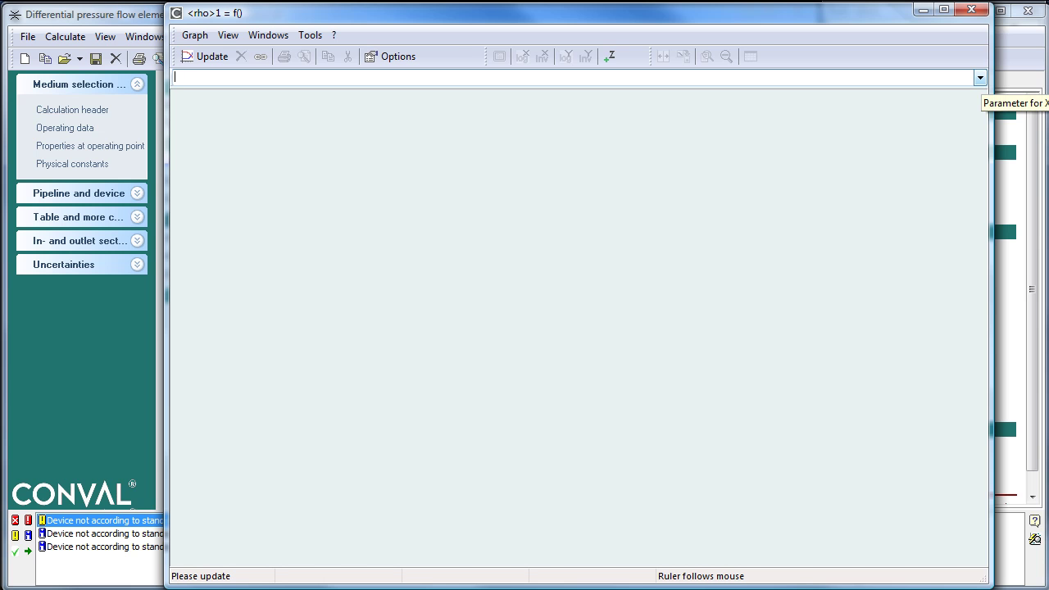
left_click(980, 77)
key("Down")
key("Down")
key("Down")
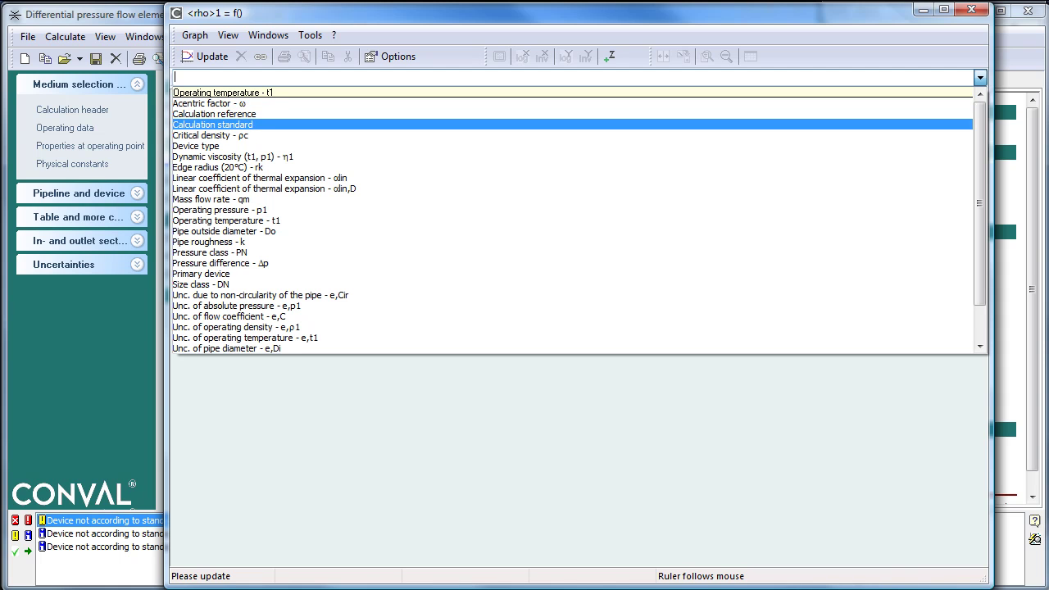
key("Up")
key("Down")
key("Down")
key("Down")
key("Down")
key("Down")
key("Down")
key("Up")
key("Up")
key("Up")
key("Up")
key("Up")
key("Up")
key("Up")
key("Up")
key("Up")
key("Return")
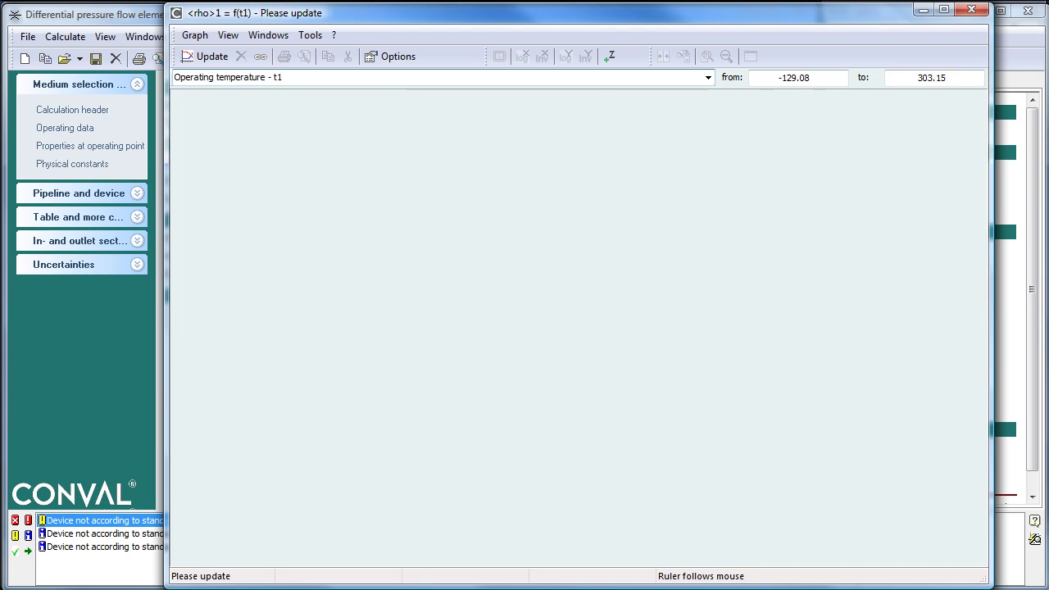
left_click(205, 57)
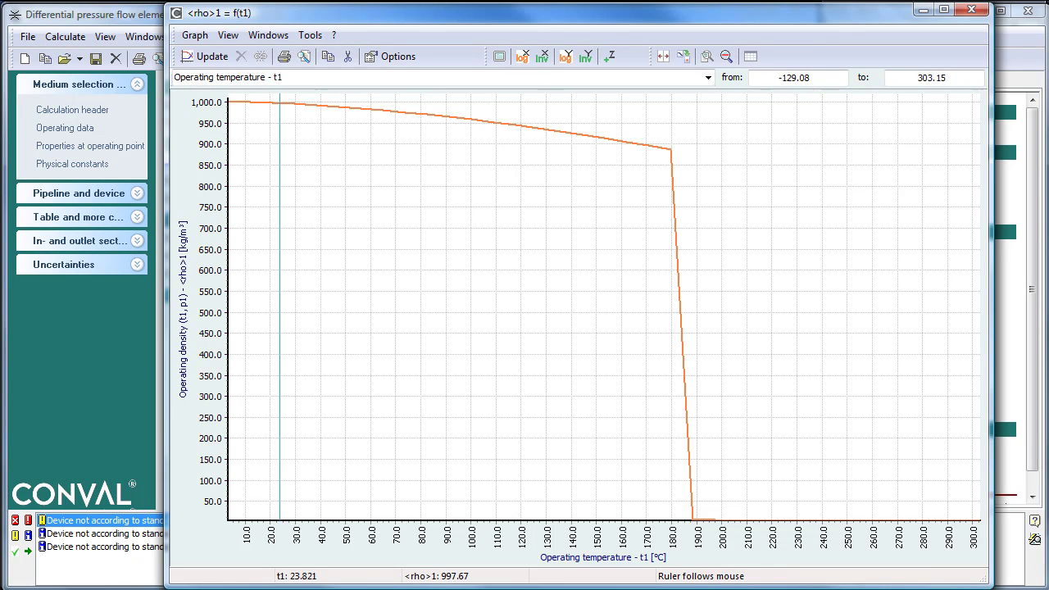
left_click(972, 9)
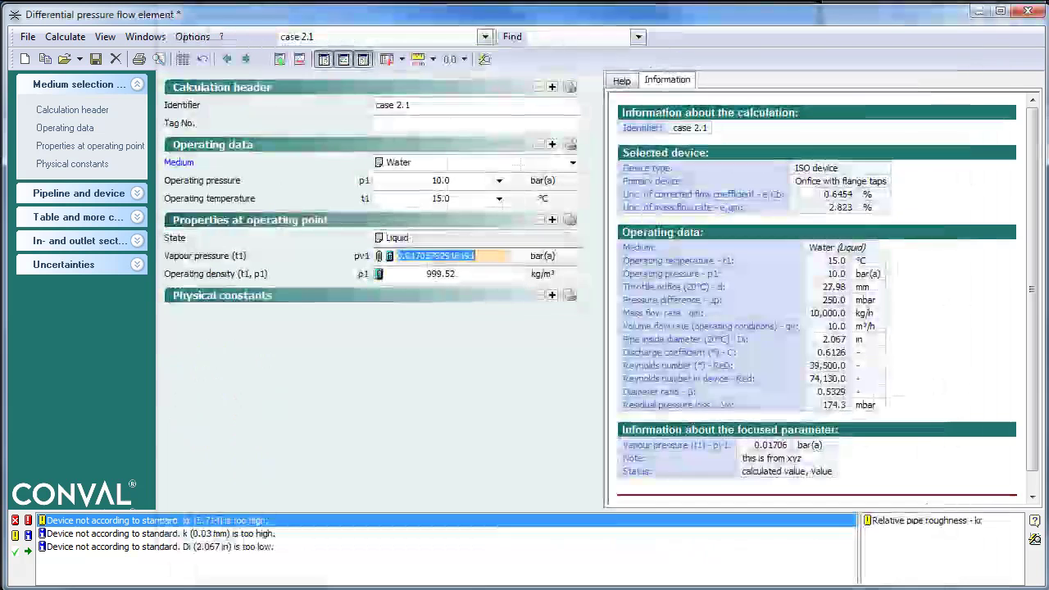
Switch to the calculation mask of the control valve and bring up the calculation 0032 02aModFTC6inchCv225.
left_click(145, 36)
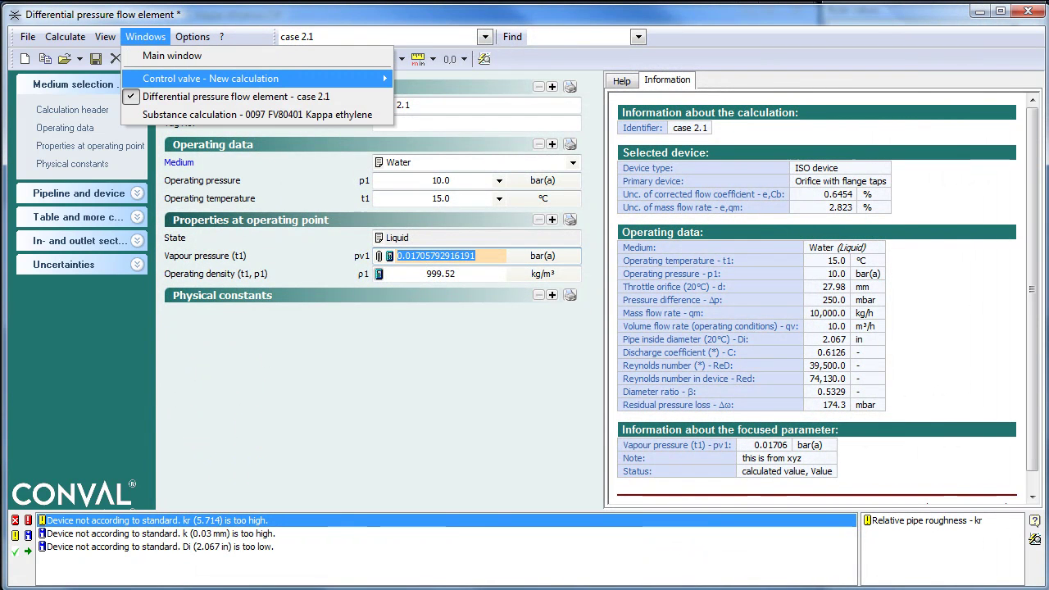
mouse_move(211, 78)
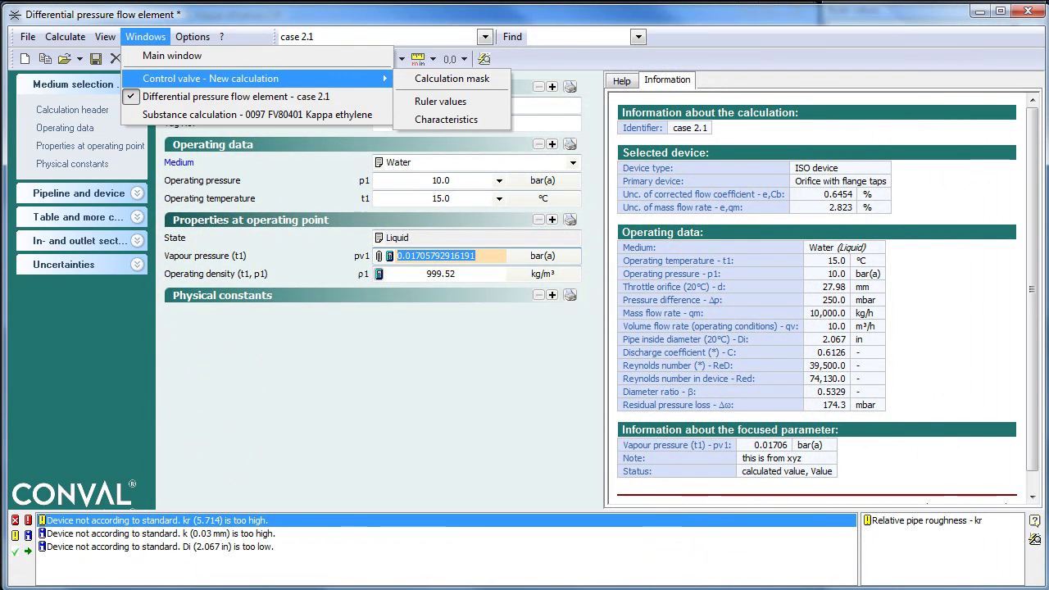
left_click(452, 78)
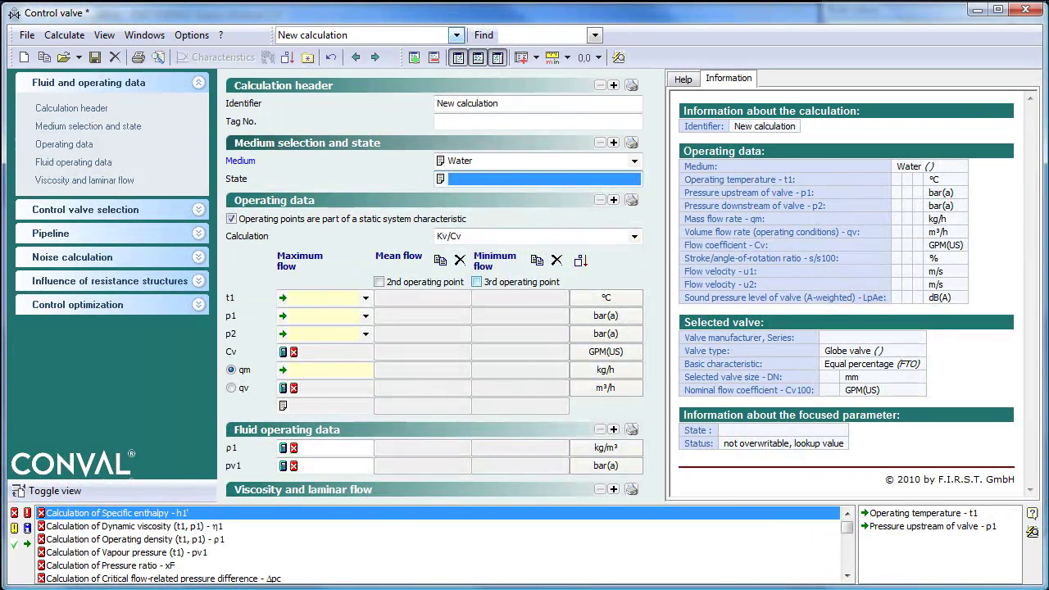
left_click(455, 35)
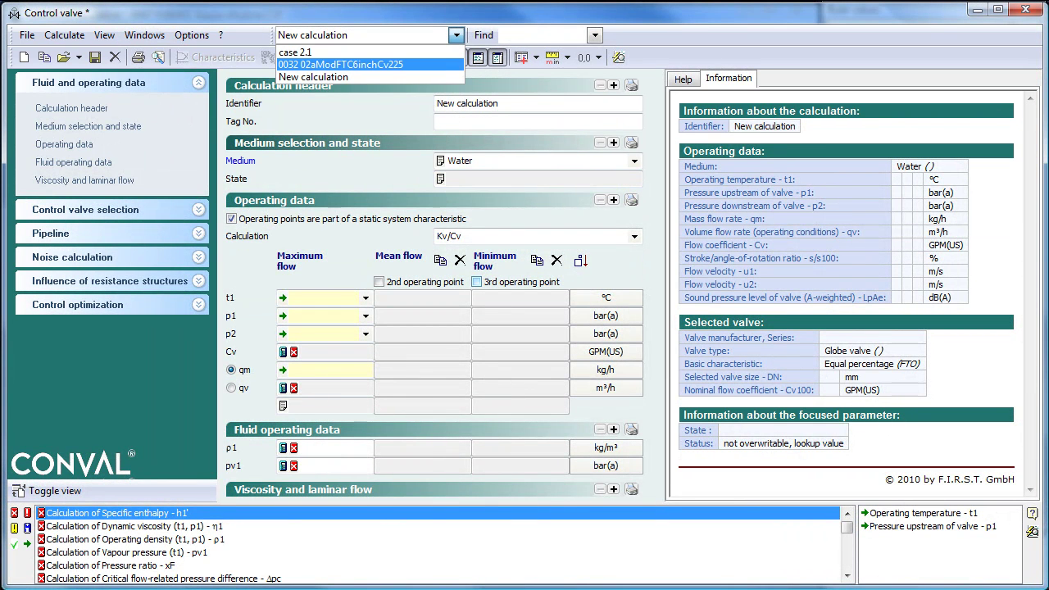
left_click(369, 65)
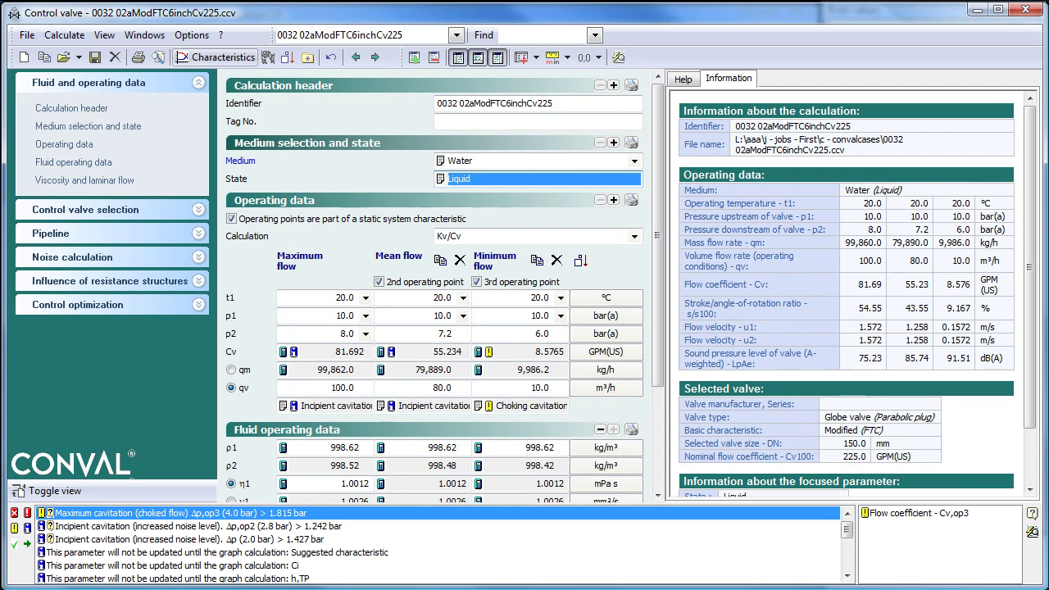
Calculate the characteristics of the control valve 0032 02aModFTC6inchCv225.
left_click(217, 56)
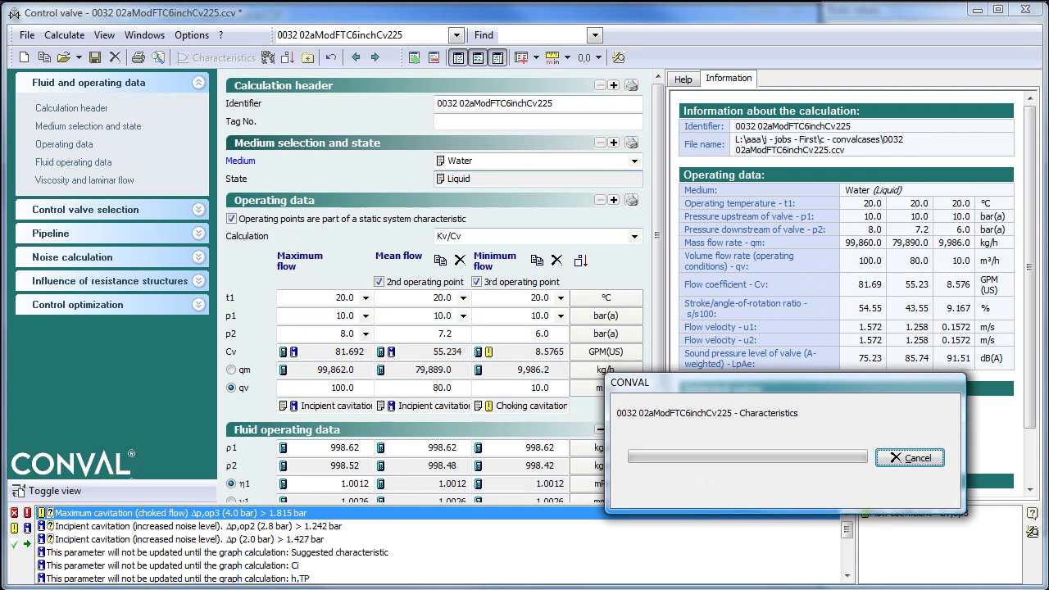